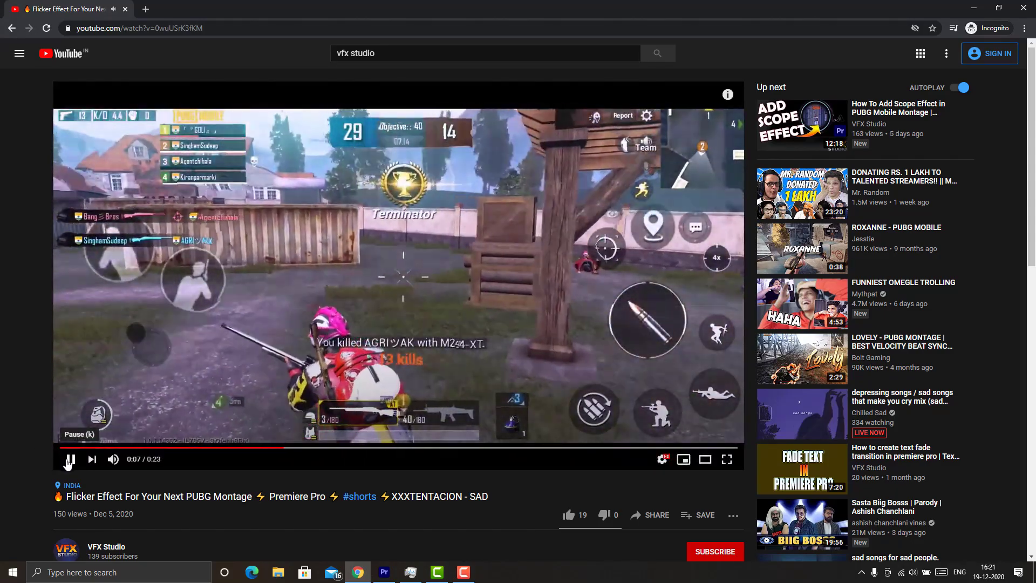
Step: Pause the PUBG flicker-effect montage reference video at 0:08
{"action": "left_click", "coordinate": [67, 460]}
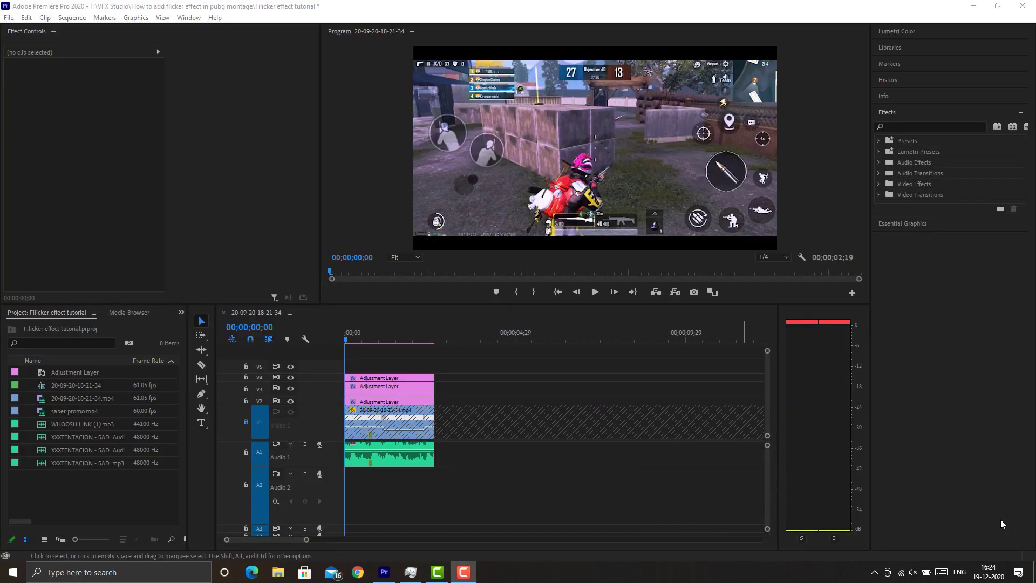
Step: Inspect the effects on the V2–V4 adjustment layers, then place a new Adjustment Layer on V5
{"action": "left_click_drag", "start_coordinate": [441, 362], "coordinate": [419, 399]}
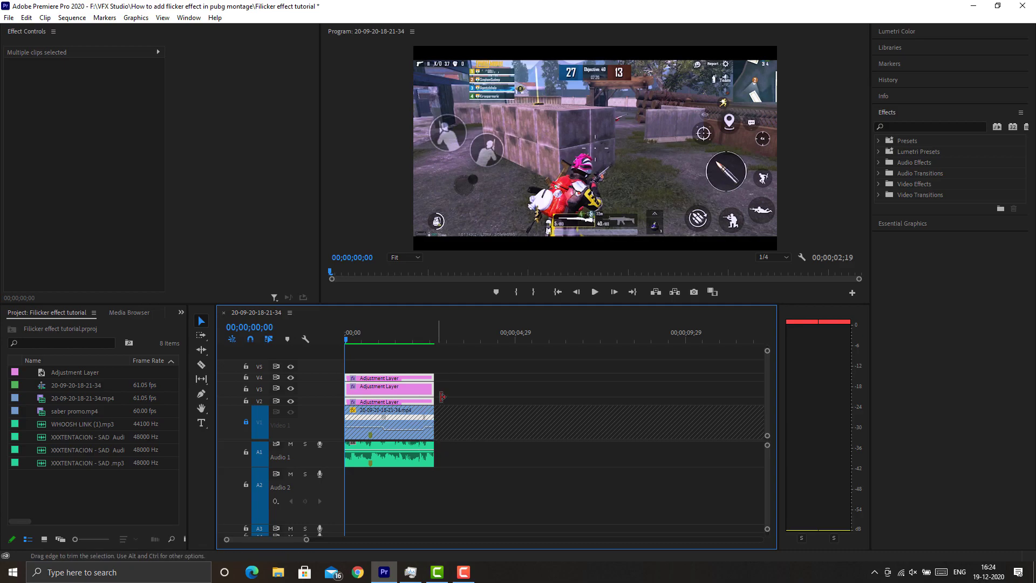
{"action": "left_click", "coordinate": [420, 406]}
{"action": "left_click", "coordinate": [419, 404]}
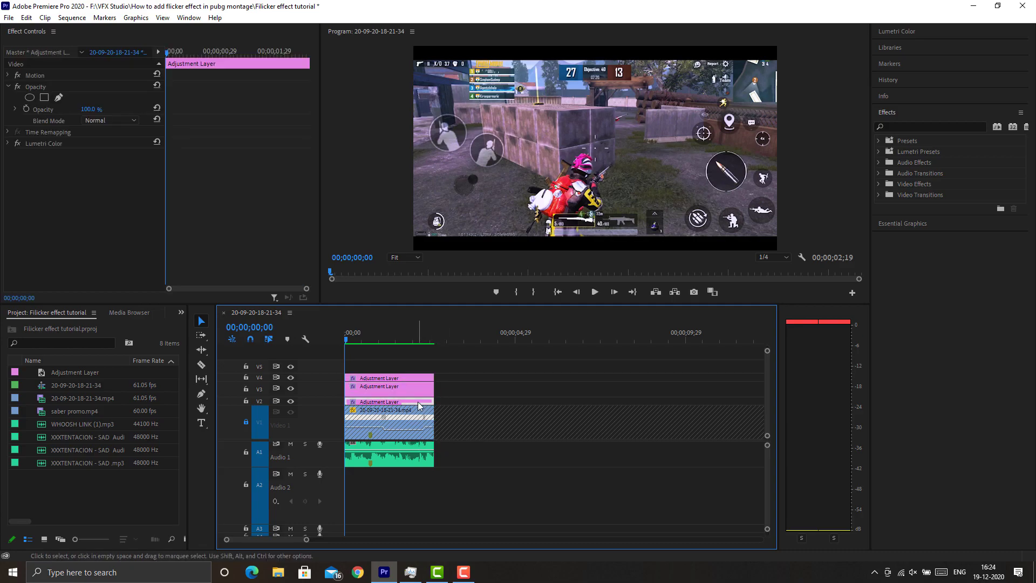
{"action": "left_click", "coordinate": [416, 393]}
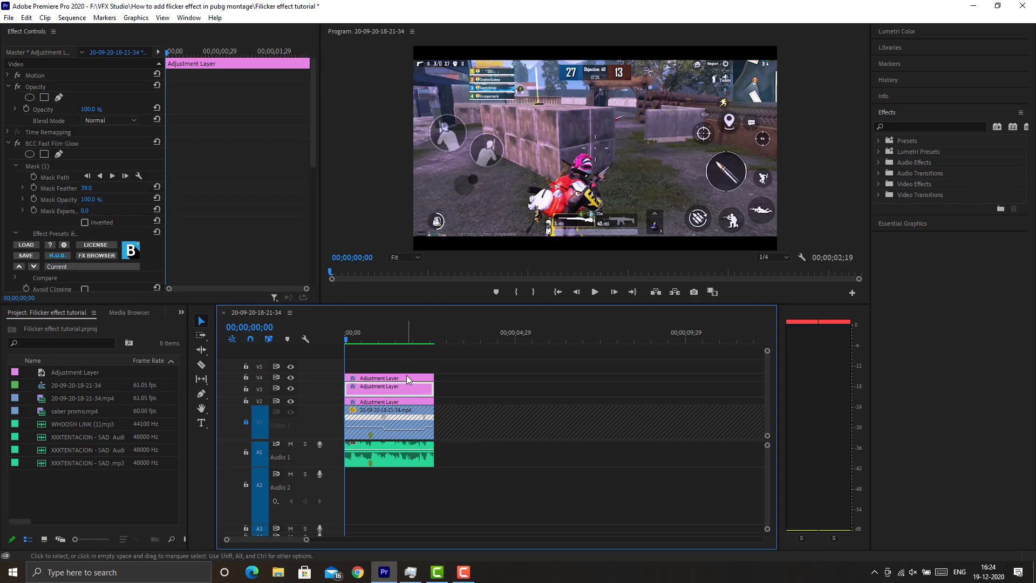
{"action": "left_click", "coordinate": [402, 374]}
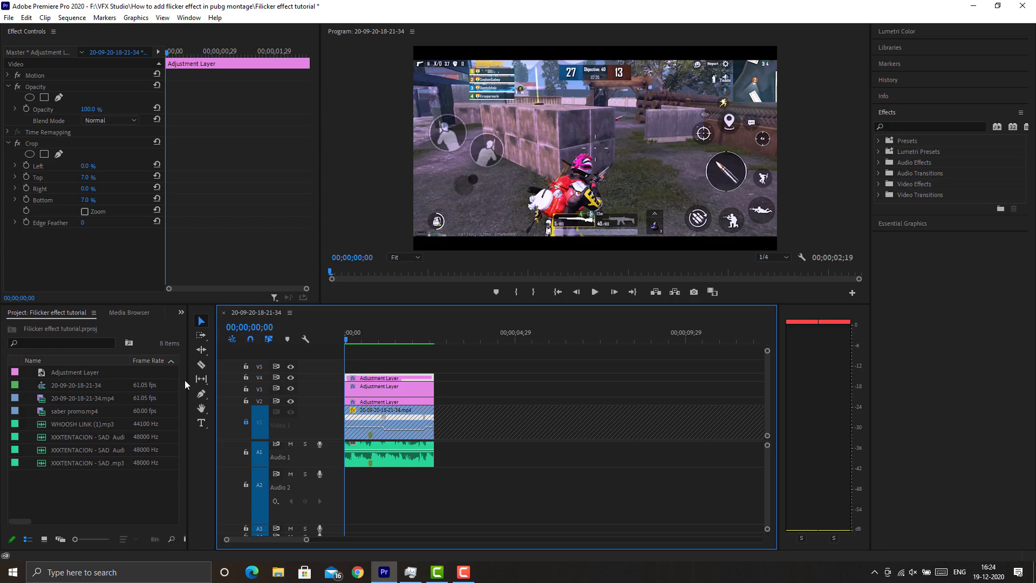
{"action": "left_click_drag", "start_coordinate": [76, 373], "coordinate": [348, 369]}
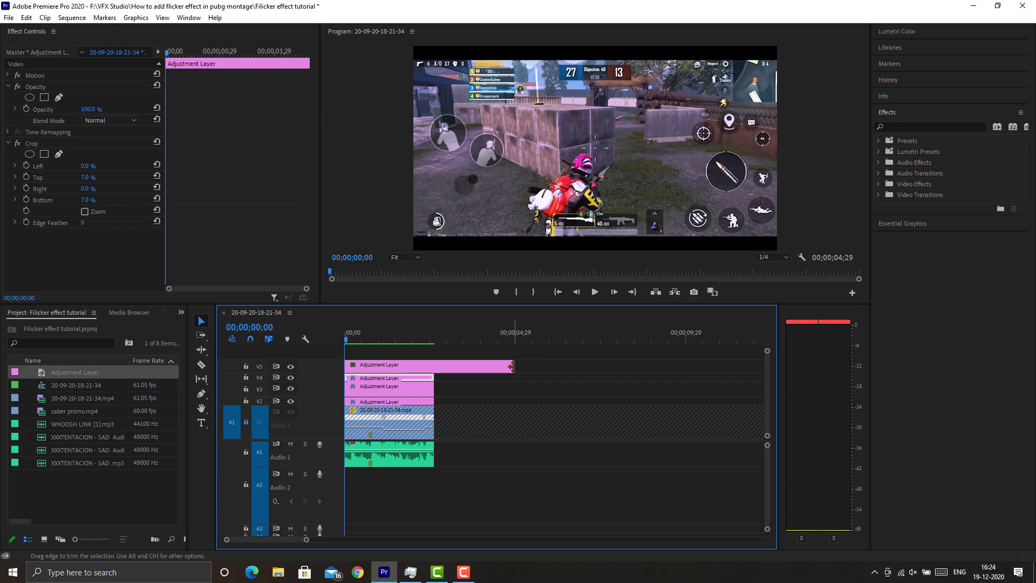
Step: Trim the V5 adjustment layer to end at 02;19 with the gameplay clip and apply S_Flicker to it
{"action": "left_click_drag", "start_coordinate": [512, 366], "coordinate": [436, 366]}
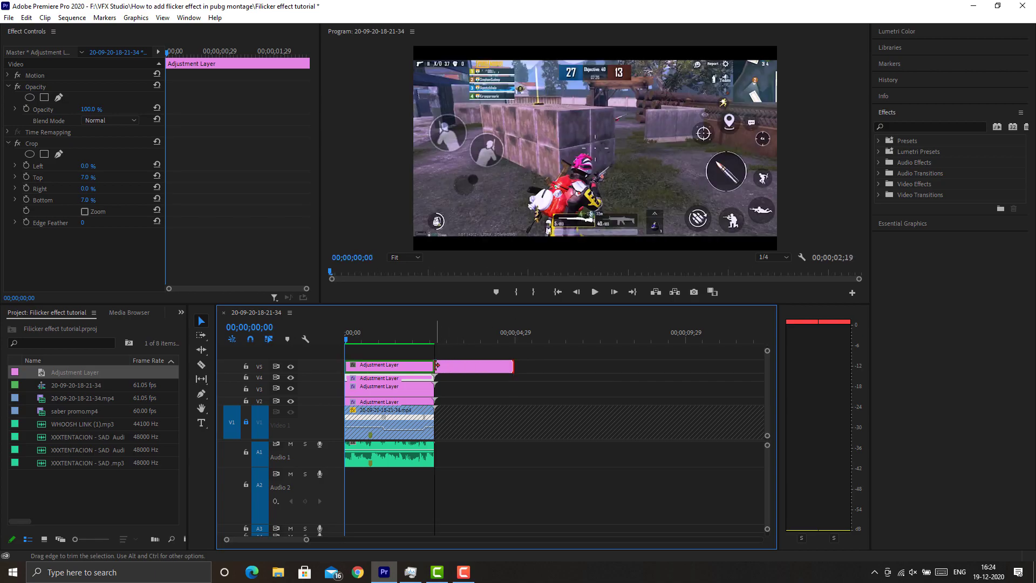
{"action": "left_click", "coordinate": [408, 368]}
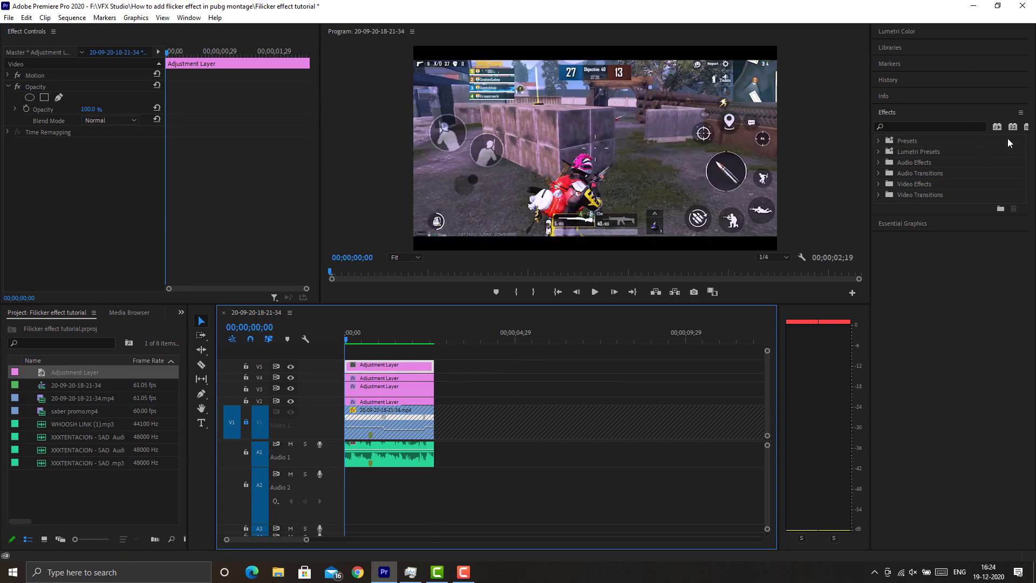
{"action": "left_click", "coordinate": [941, 125]}
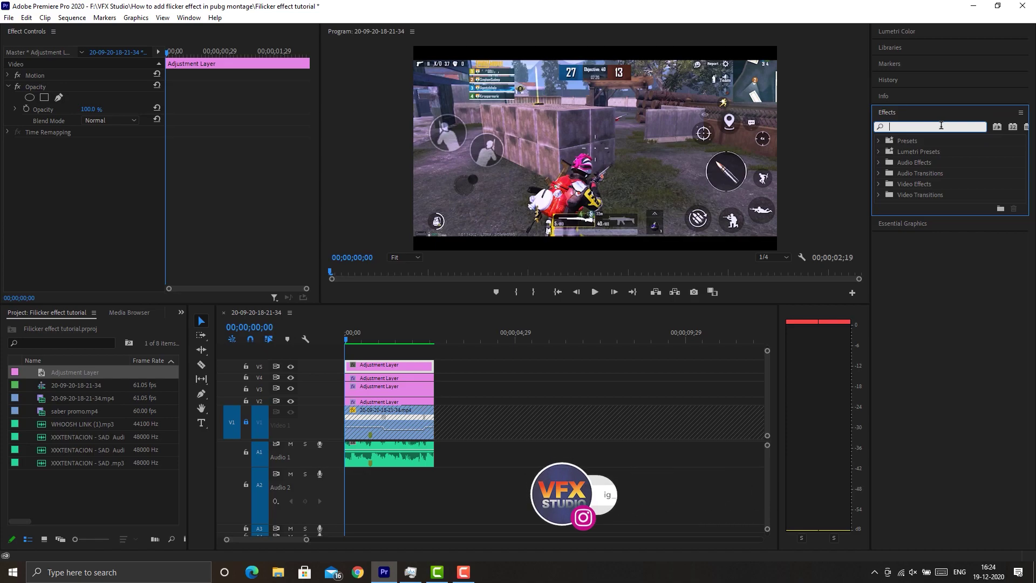
{"action": "type", "text": "s_f"}
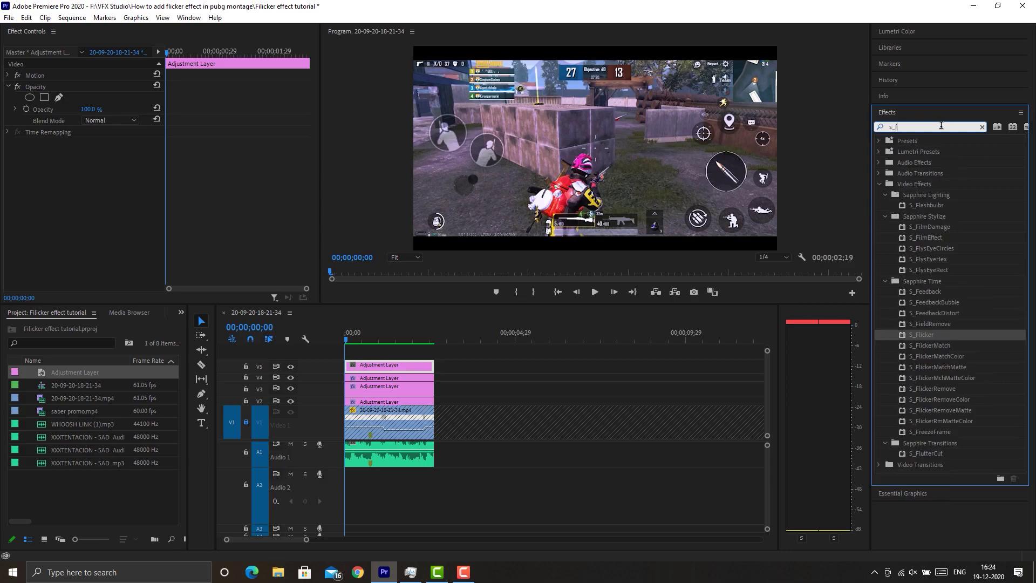
{"action": "type", "text": "licker"}
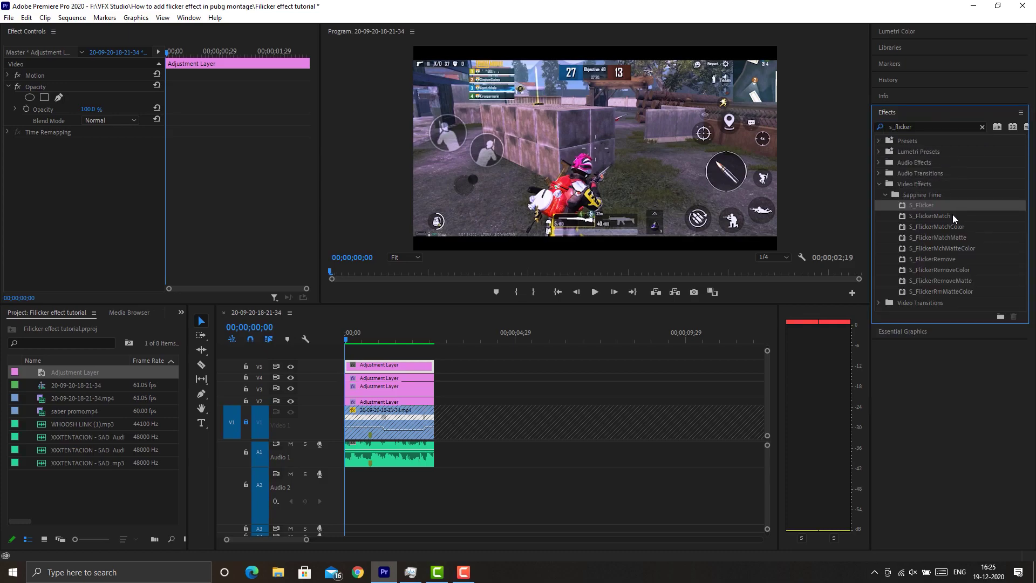
{"action": "left_click_drag", "start_coordinate": [925, 209], "coordinate": [382, 367]}
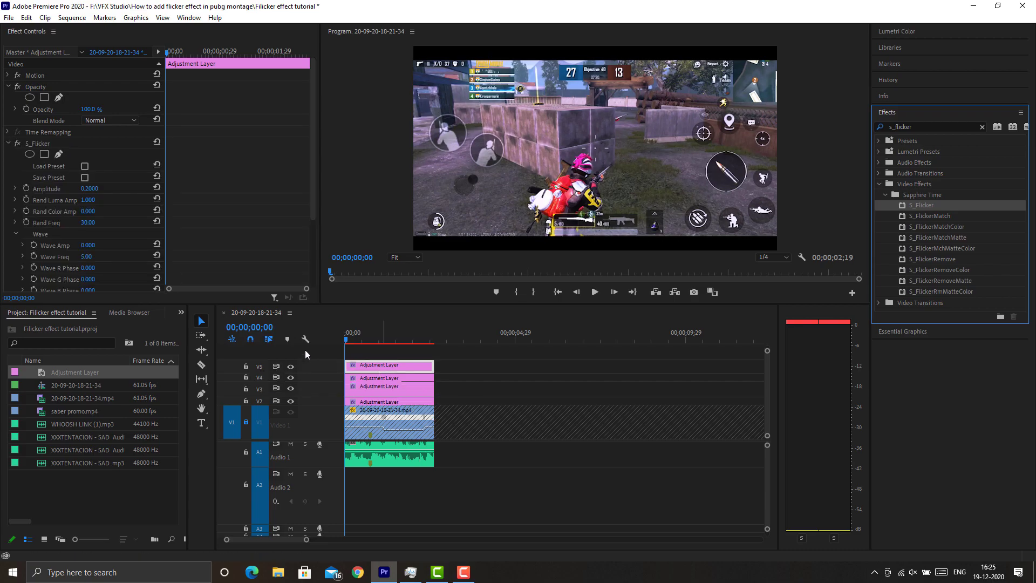
{"action": "left_click_drag", "start_coordinate": [313, 106], "coordinate": [312, 126]}
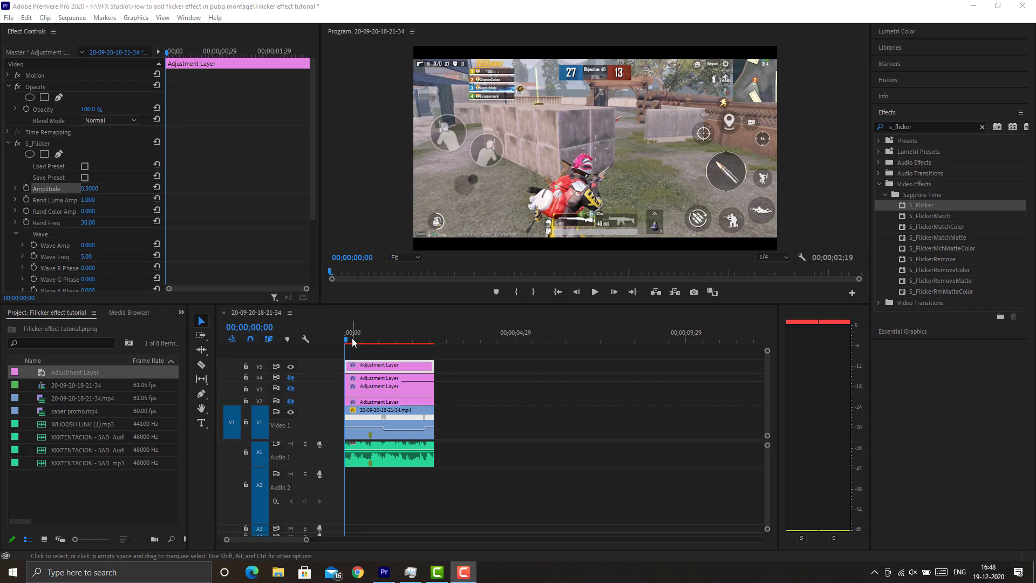
Step: Enable Amplitude keyframing, add a keyframe at frame 21, and set Amplitude 3 at frame 24
{"action": "left_click", "coordinate": [26, 187]}
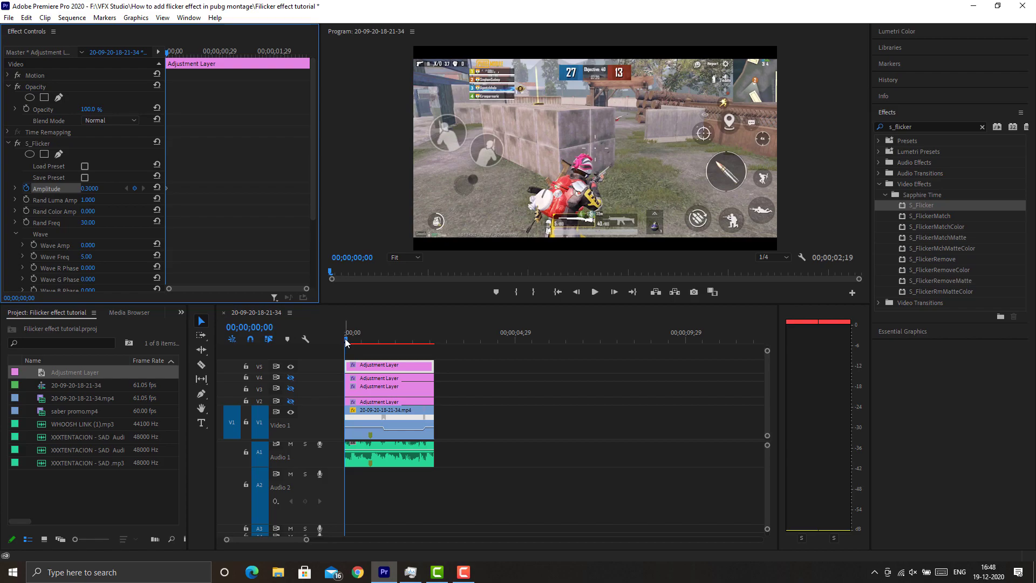
{"action": "left_click_drag", "start_coordinate": [346, 343], "coordinate": [380, 343]}
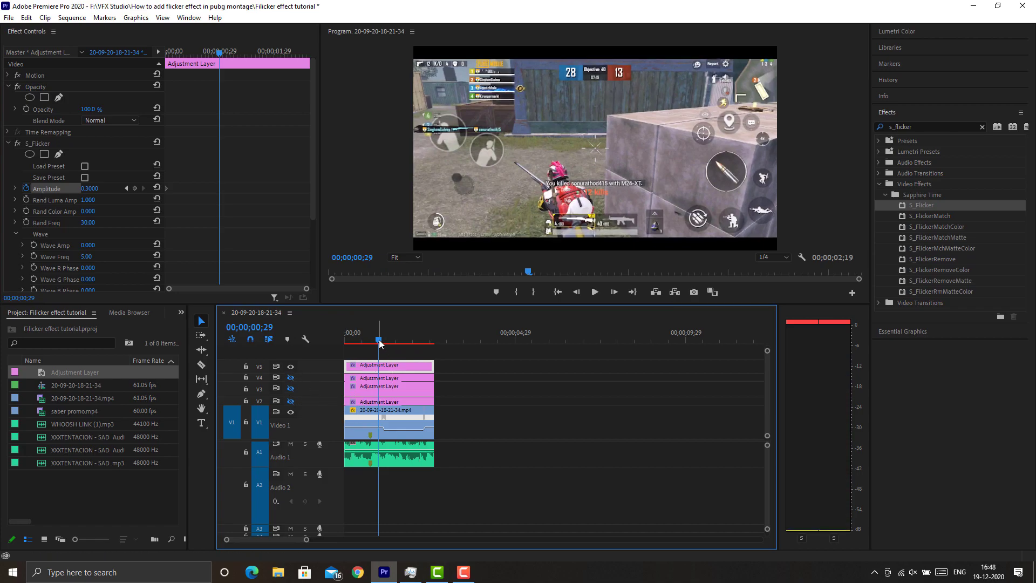
{"action": "left_click_drag", "start_coordinate": [380, 343], "coordinate": [374, 342]}
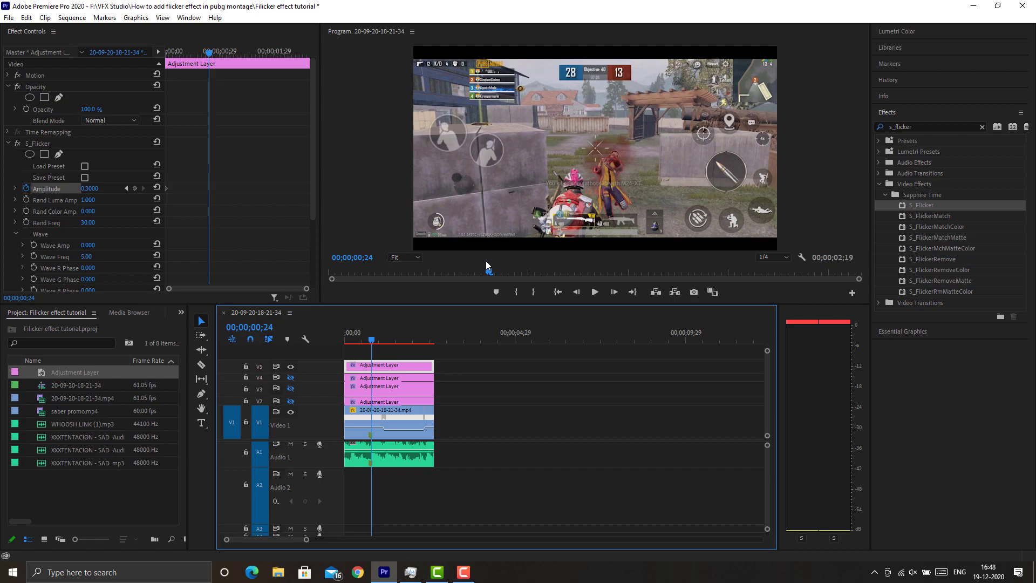
{"action": "key", "text": "Left"}
{"action": "key", "text": "Left"}
{"action": "key", "text": "Left"}
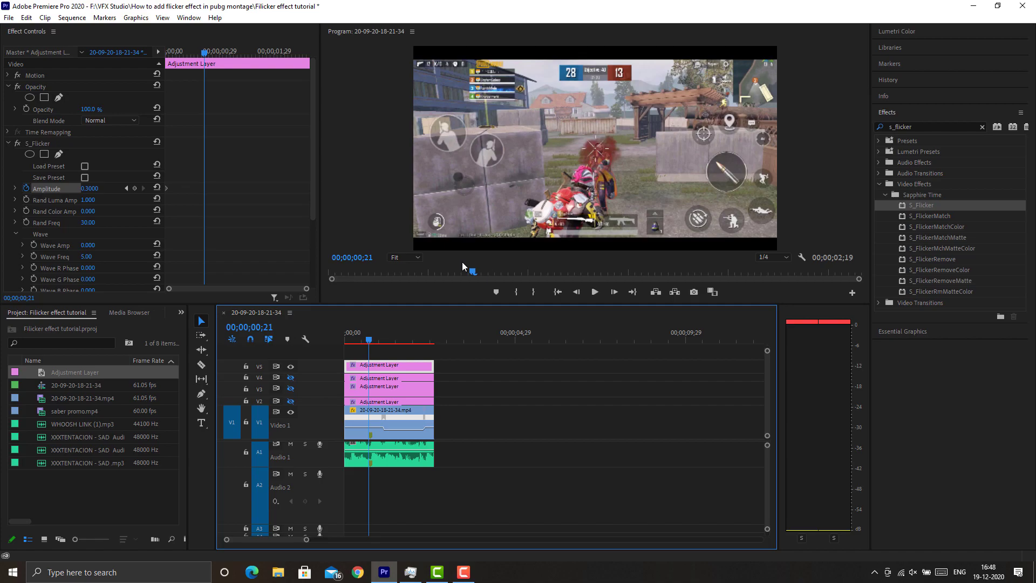
{"action": "left_click", "coordinate": [219, 191]}
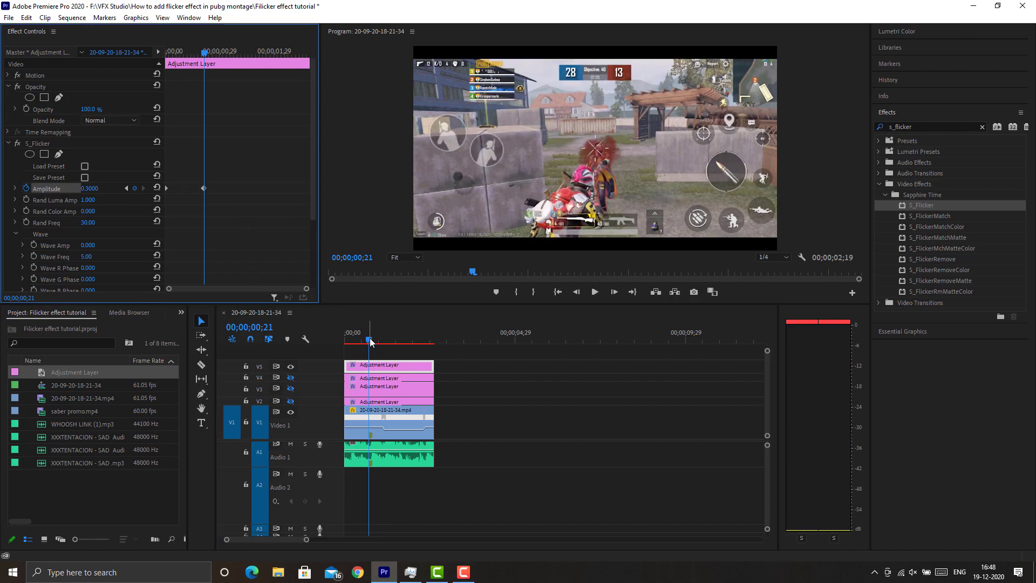
{"action": "left_click_drag", "start_coordinate": [371, 341], "coordinate": [371, 342]}
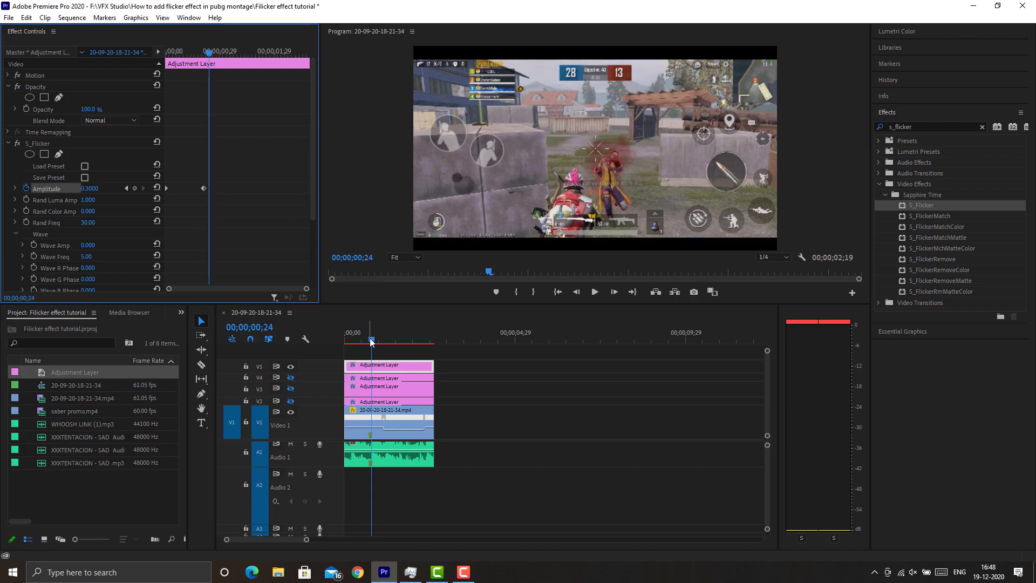
{"action": "left_click", "coordinate": [89, 189]}
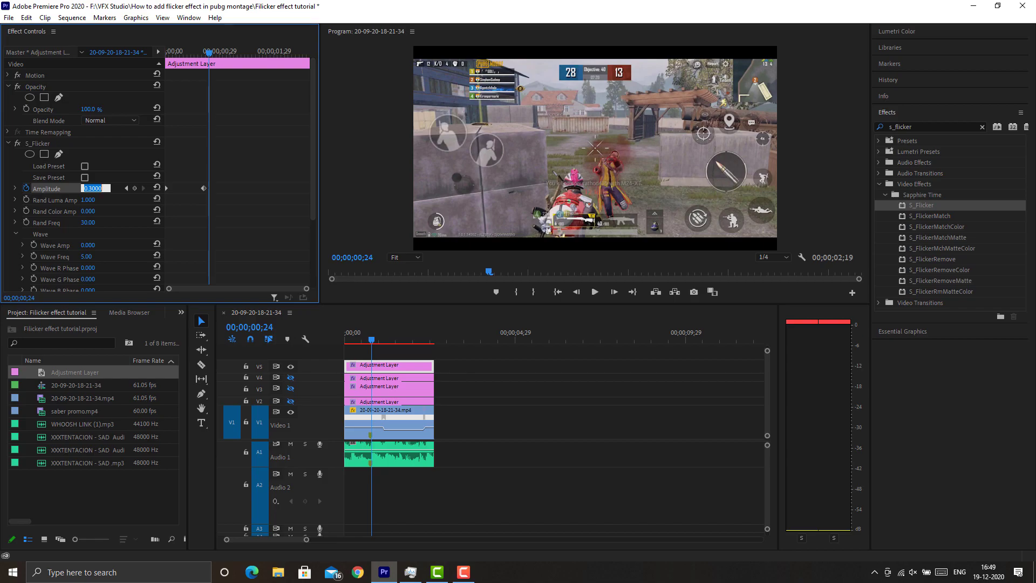
{"action": "type", "text": "3"}
{"action": "key", "text": "Return"}
Step: Hold Amplitude at 3 a few frames later, then drop it back to 0.3 by 01;02
{"action": "left_click_drag", "start_coordinate": [210, 52], "coordinate": [220, 51]}
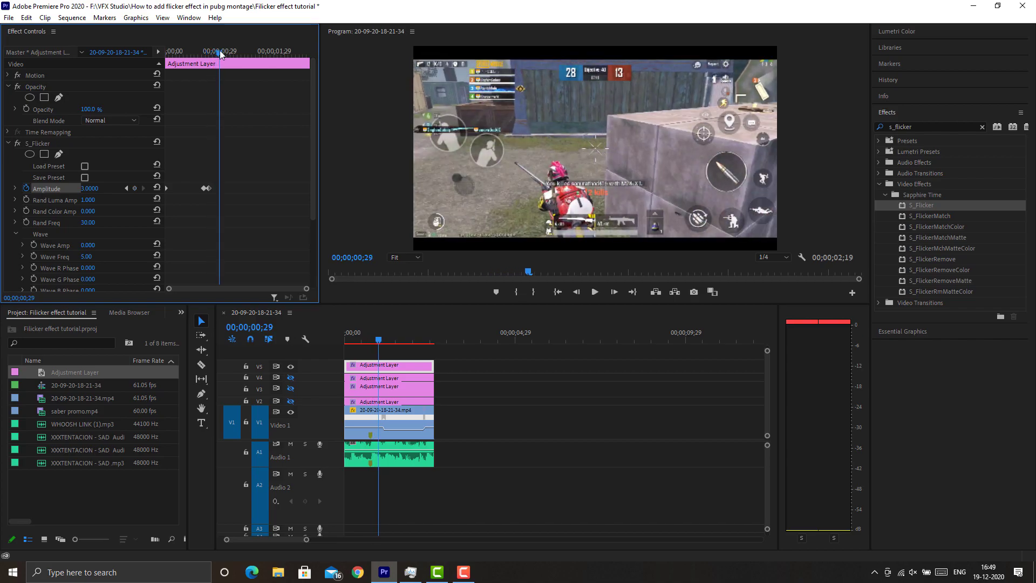
{"action": "left_click", "coordinate": [135, 188]}
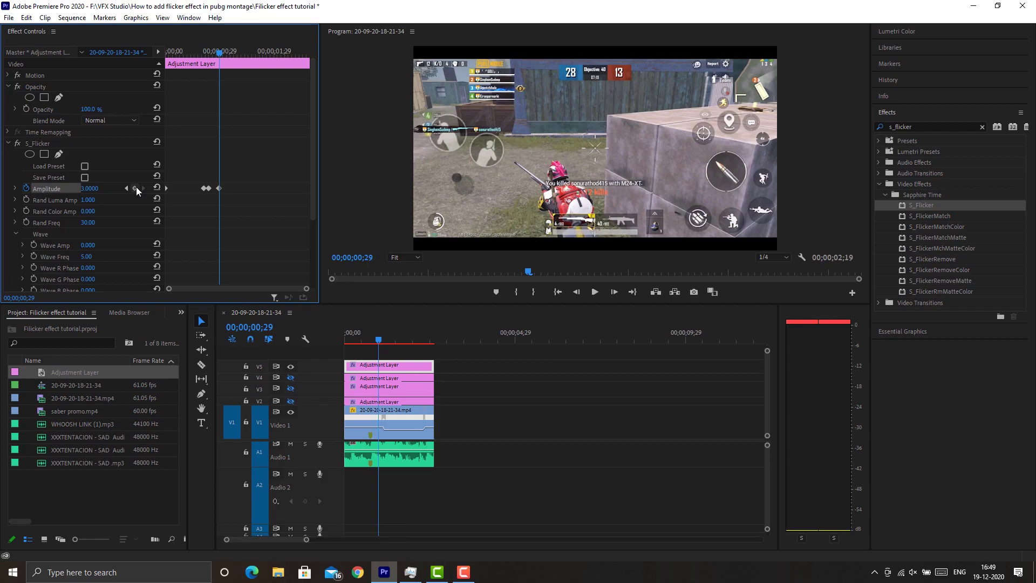
{"action": "key", "text": "Right"}
{"action": "key", "text": "Right"}
{"action": "key", "text": "Right"}
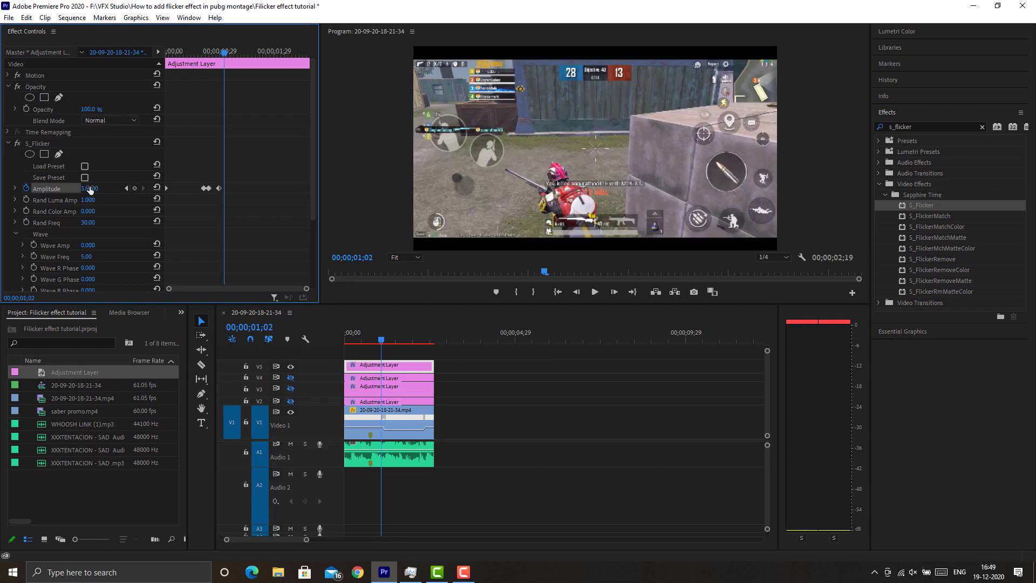
{"action": "left_click", "coordinate": [90, 189]}
{"action": "type", "text": "0.3"}
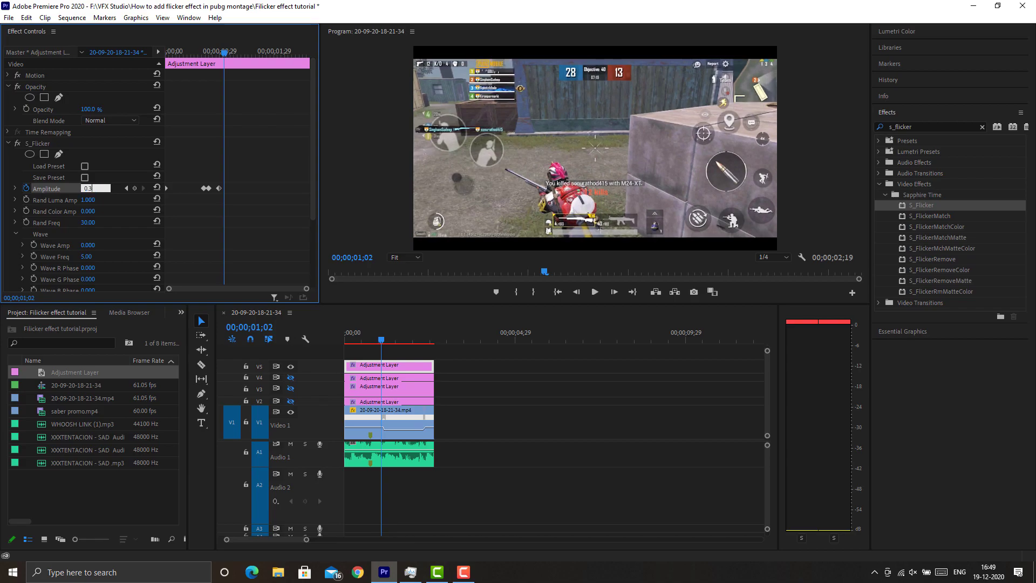
{"action": "key", "text": "Return"}
{"action": "left_click", "coordinate": [375, 347]}
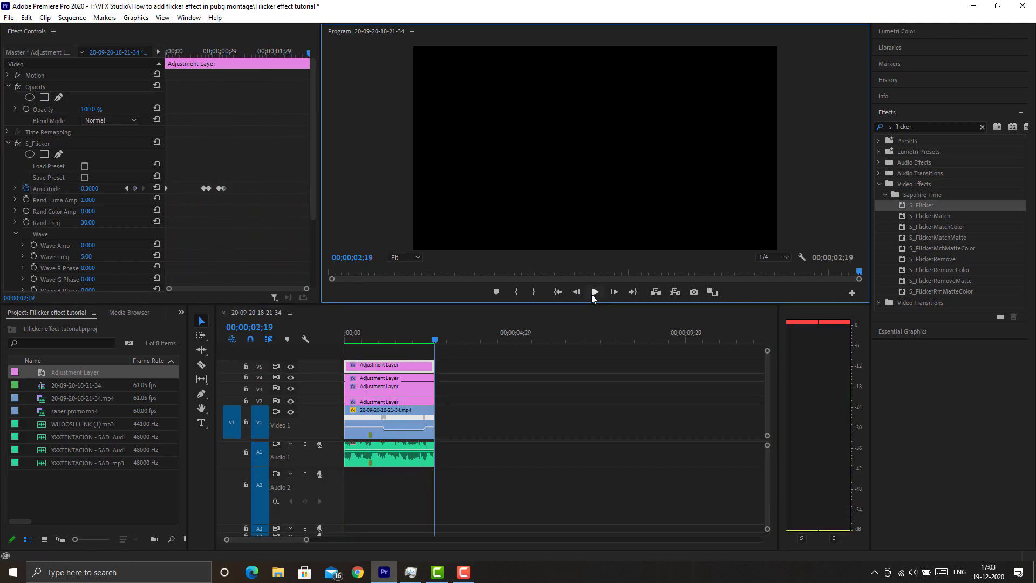
{"action": "left_click", "coordinate": [594, 294]}
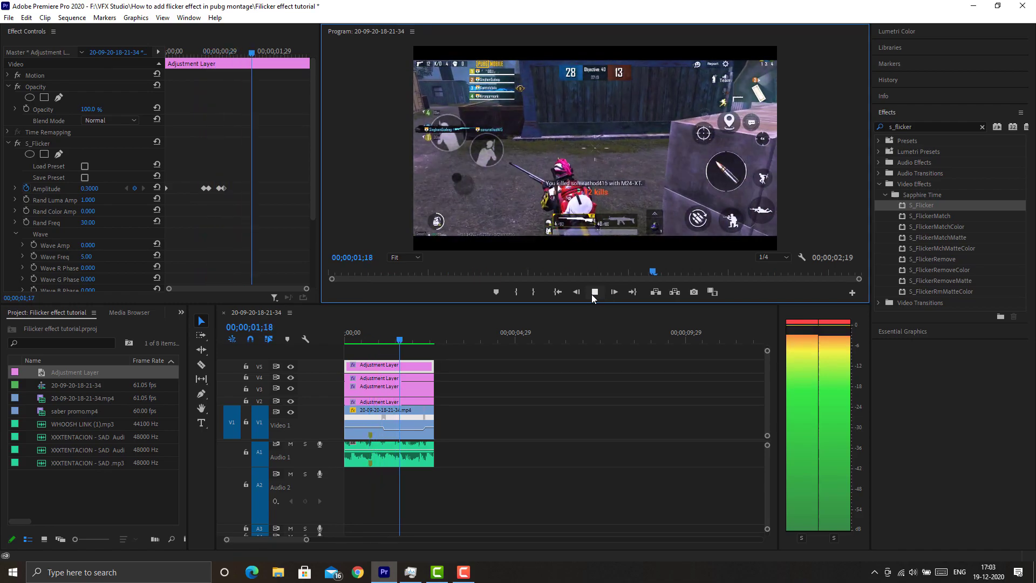
{"action": "left_click", "coordinate": [594, 292]}
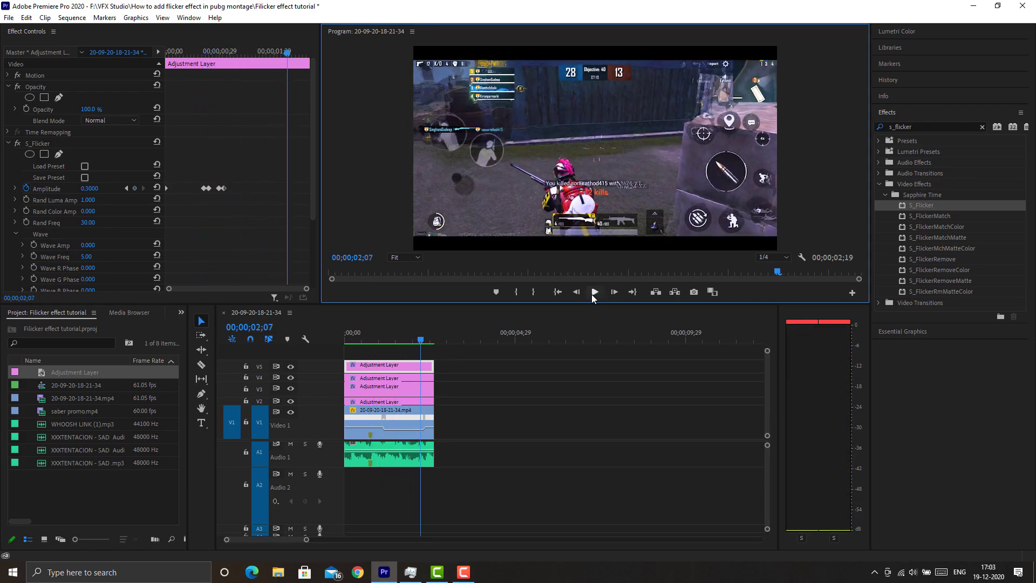